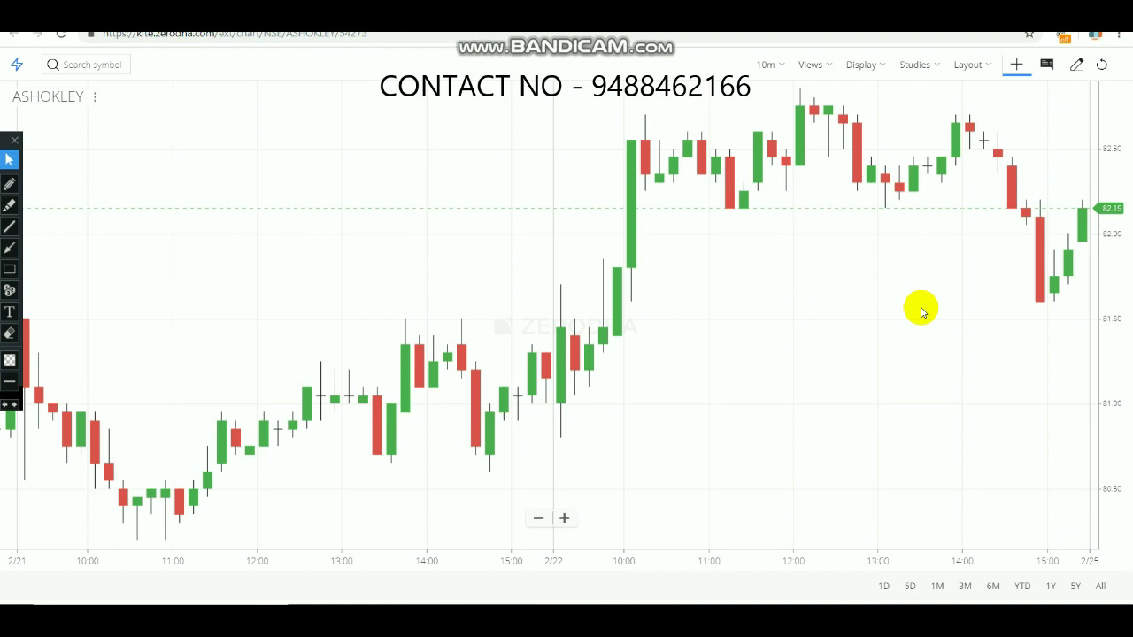
{"action": "left_click", "coordinate": [886, 253]}
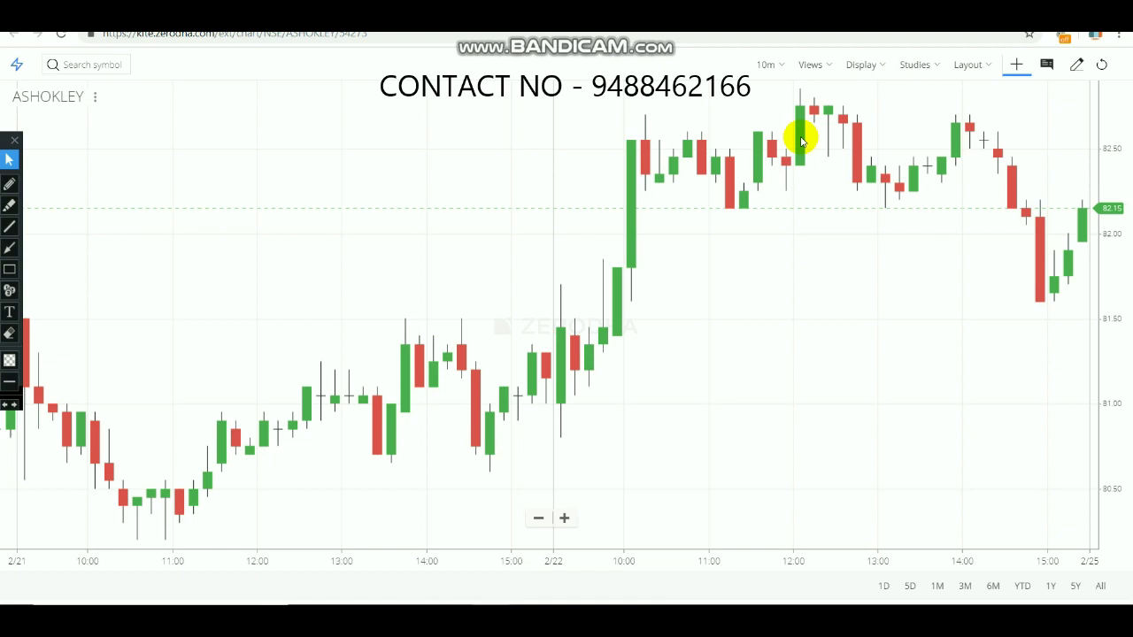
{"action": "left_click", "coordinate": [775, 65]}
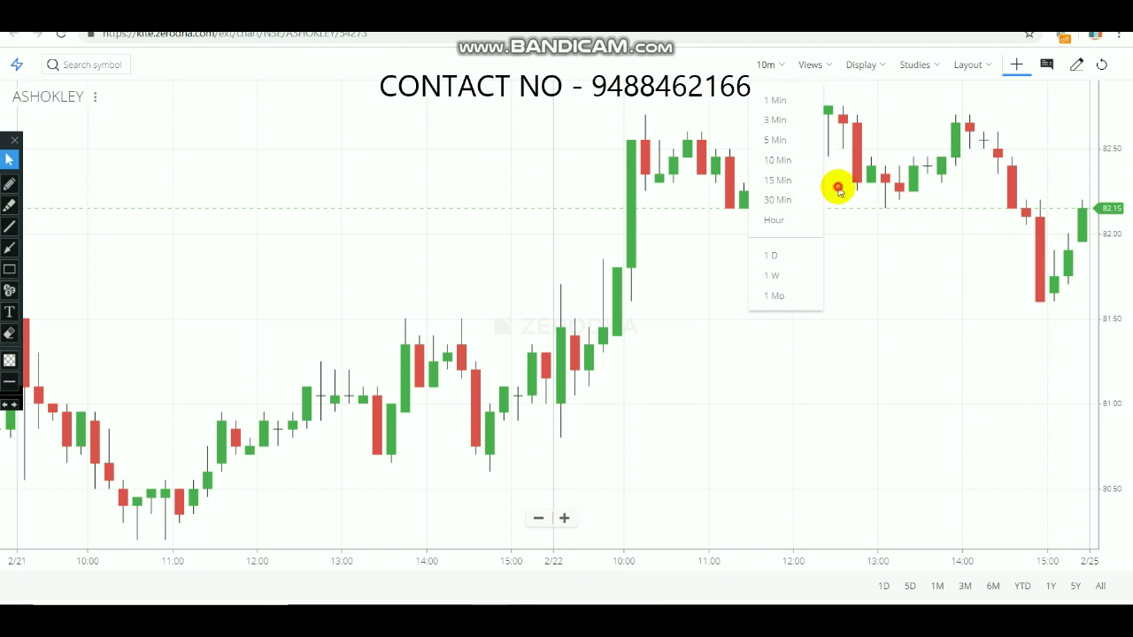
{"action": "left_click", "coordinate": [824, 169]}
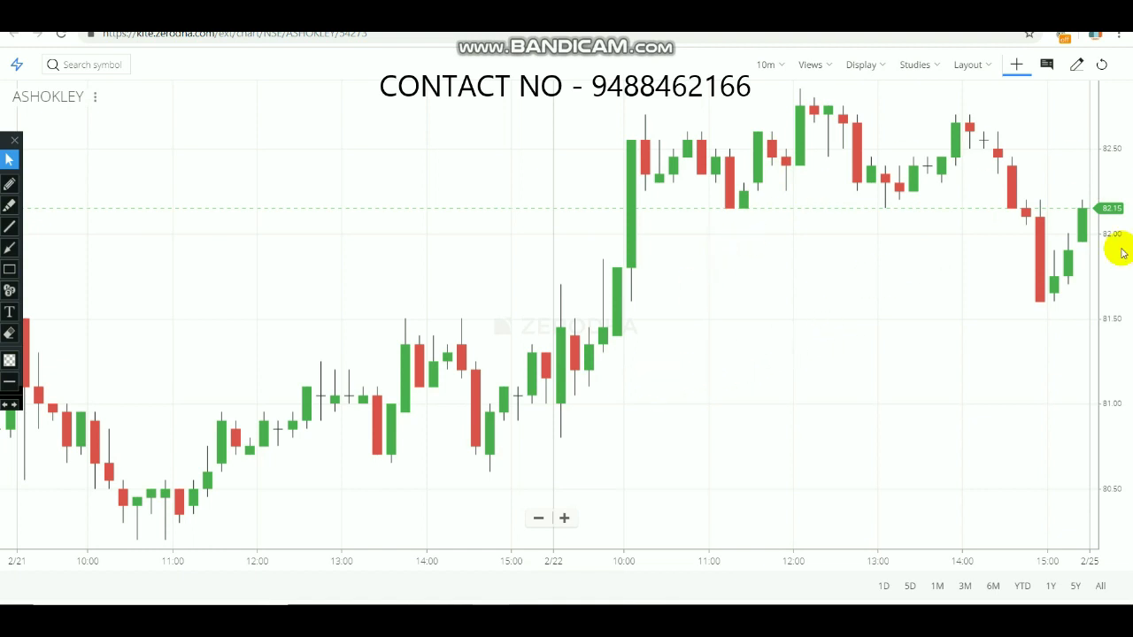
{"action": "left_click", "coordinate": [985, 339]}
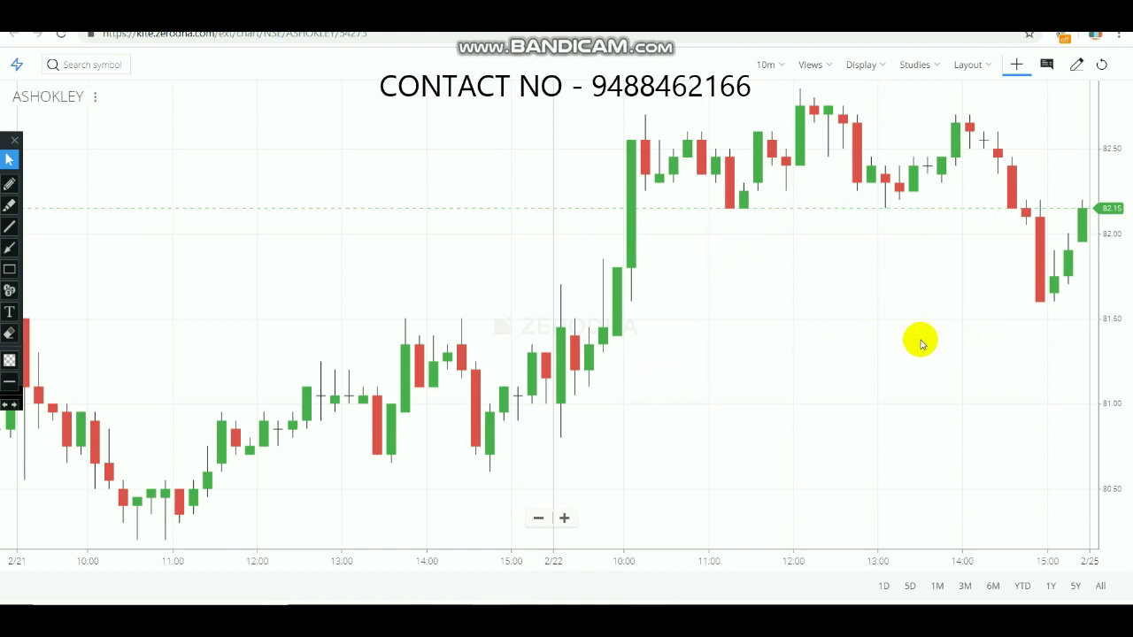
Add a Moving Average study with its period changed from 50 to 20
{"action": "left_click", "coordinate": [926, 62]}
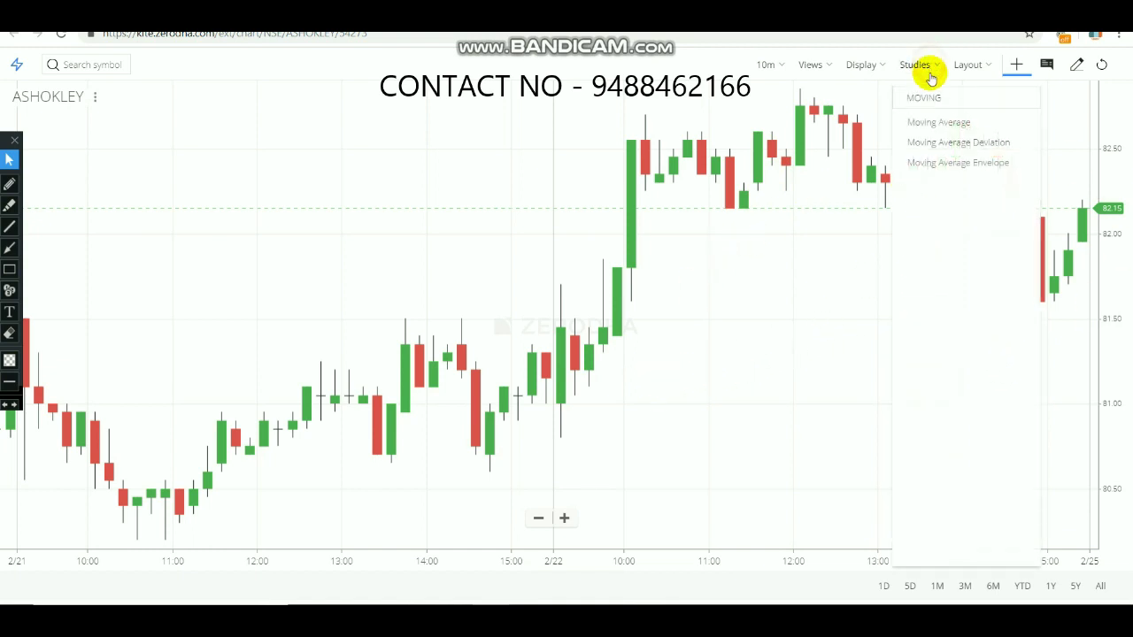
{"action": "left_click", "coordinate": [940, 124]}
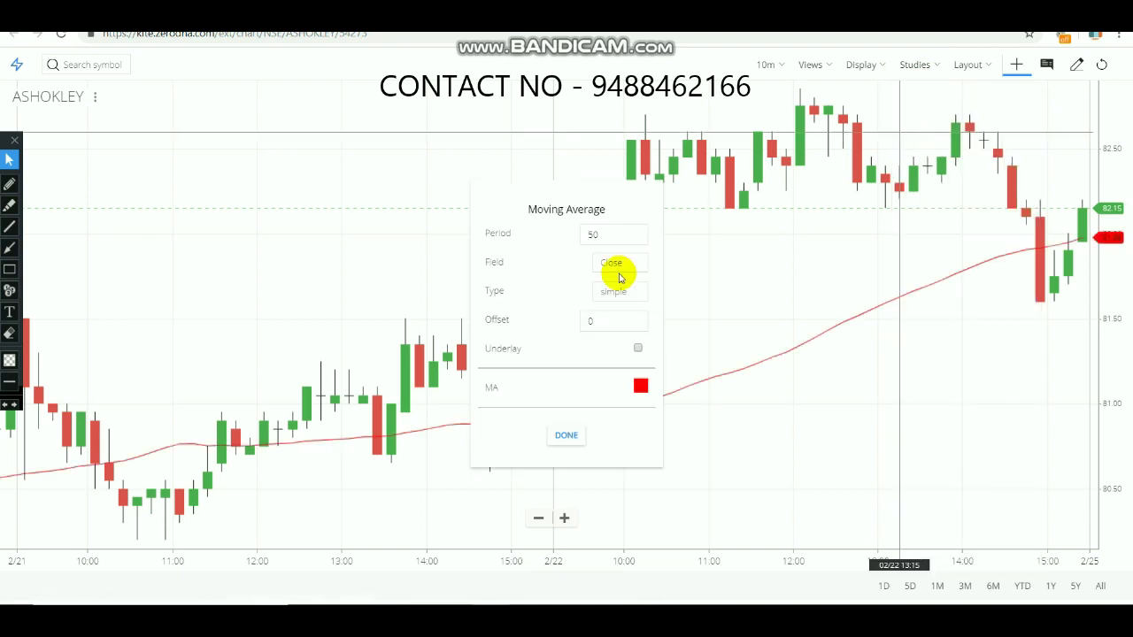
{"action": "left_click", "coordinate": [609, 237]}
{"action": "key", "text": "BackSpace"}
{"action": "key", "text": "BackSpace"}
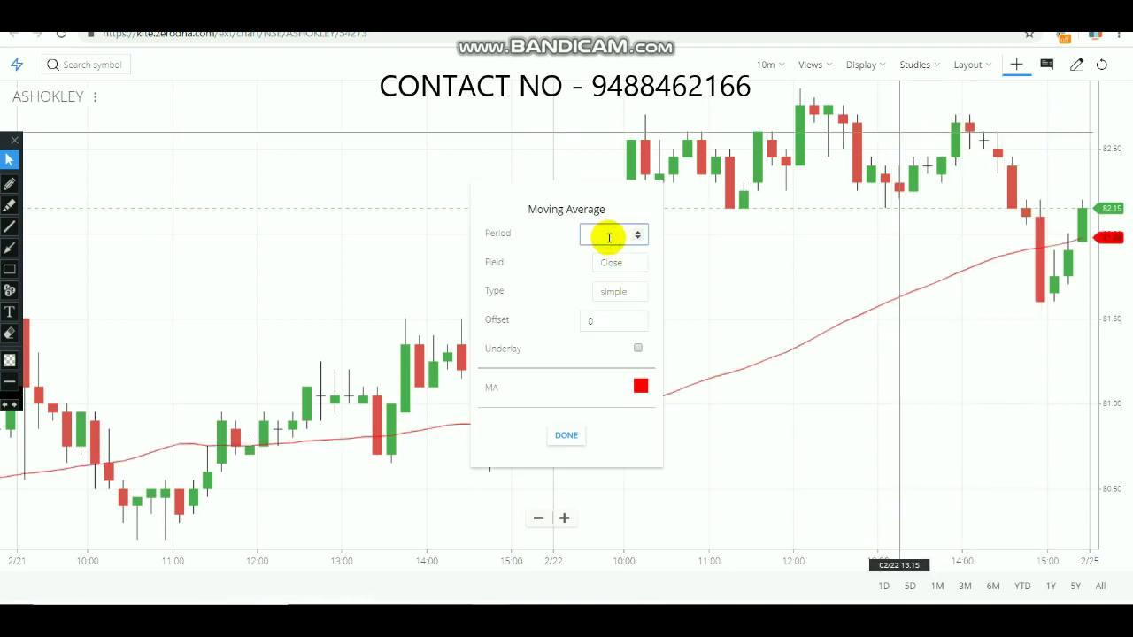
{"action": "type", "text": "20"}
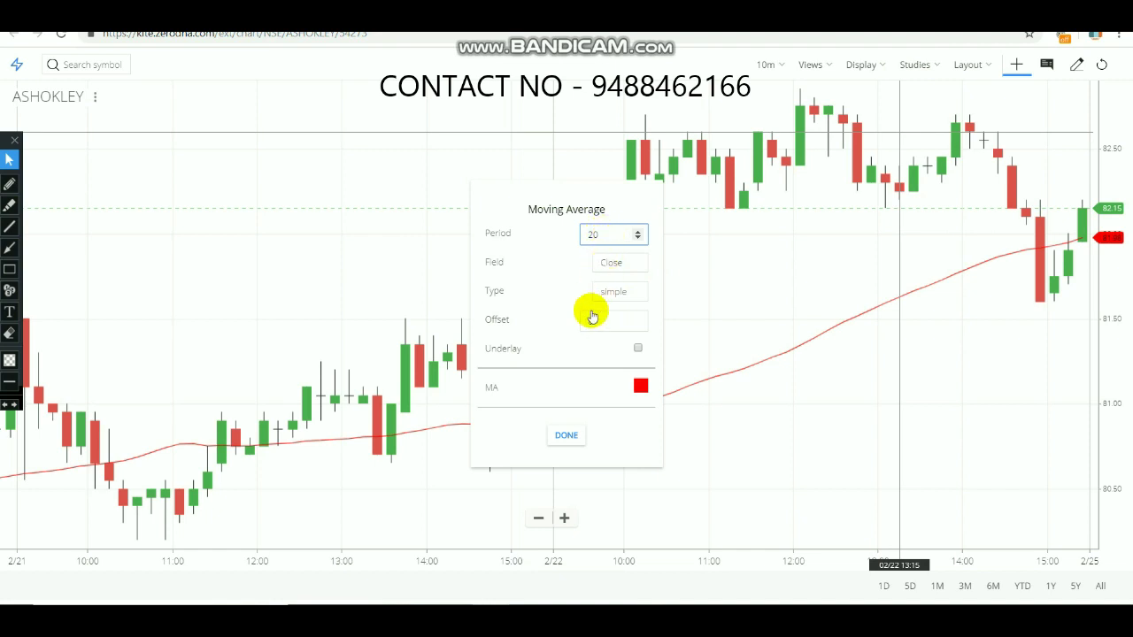
{"action": "left_click", "coordinate": [568, 437]}
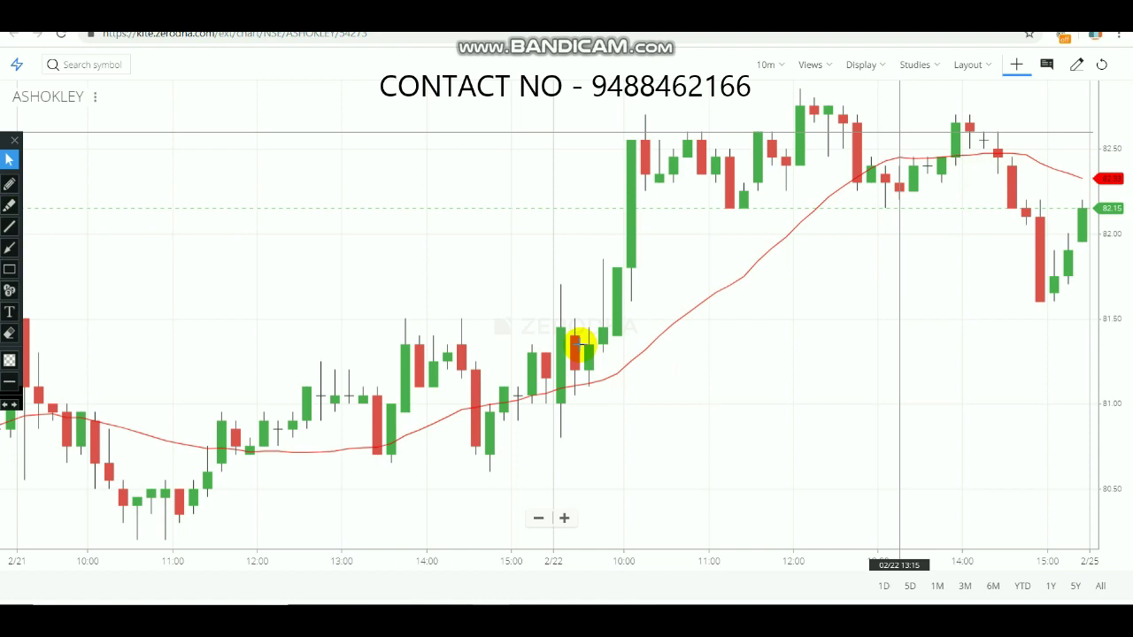
Add the MACD study from the Studies list, keeping periods 12, 26 and 9
{"action": "left_click", "coordinate": [916, 64]}
{"action": "left_click", "coordinate": [945, 181]}
{"action": "key", "text": "BackSpace"}
{"action": "key", "text": "BackSpace"}
{"action": "key", "text": "BackSpace"}
{"action": "key", "text": "BackSpace"}
{"action": "key", "text": "BackSpace"}
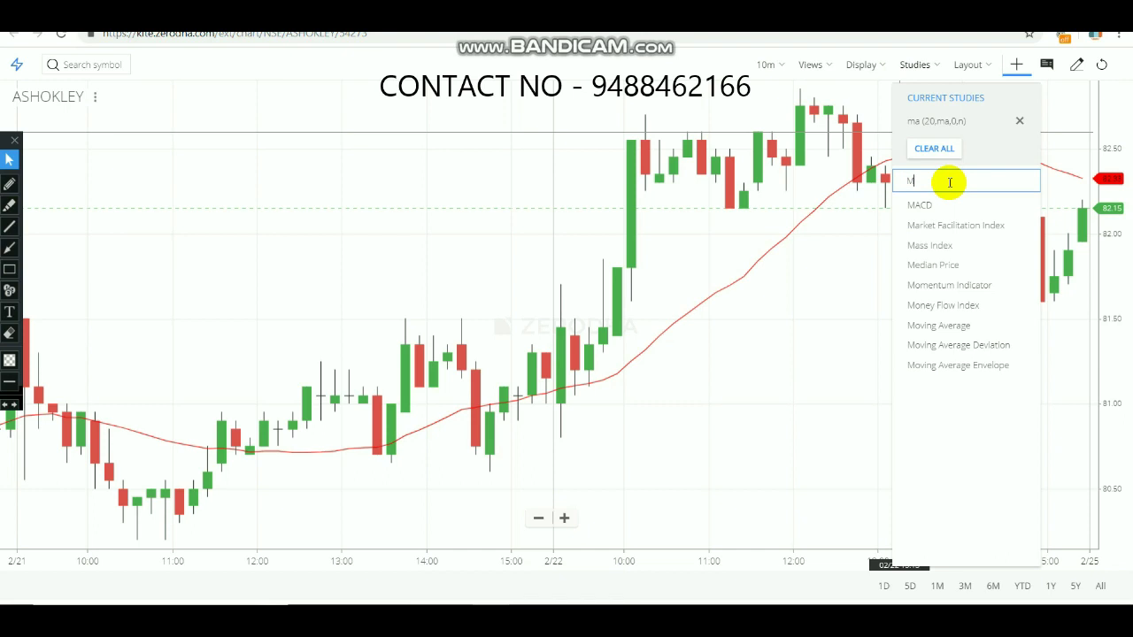
{"action": "left_click", "coordinate": [949, 204]}
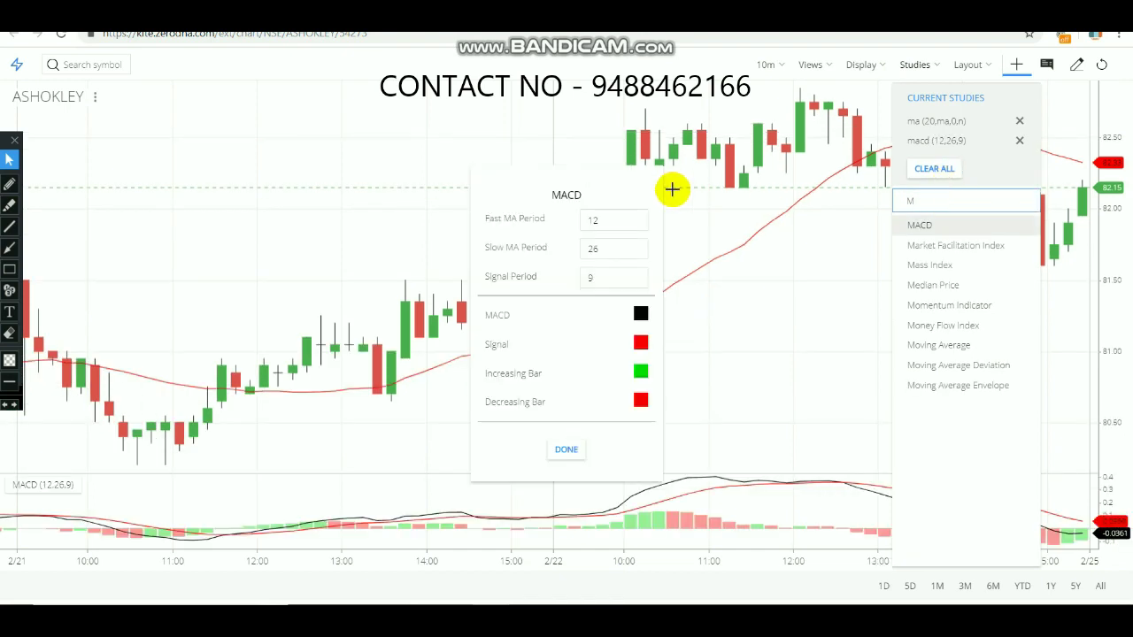
{"action": "left_click", "coordinate": [597, 248]}
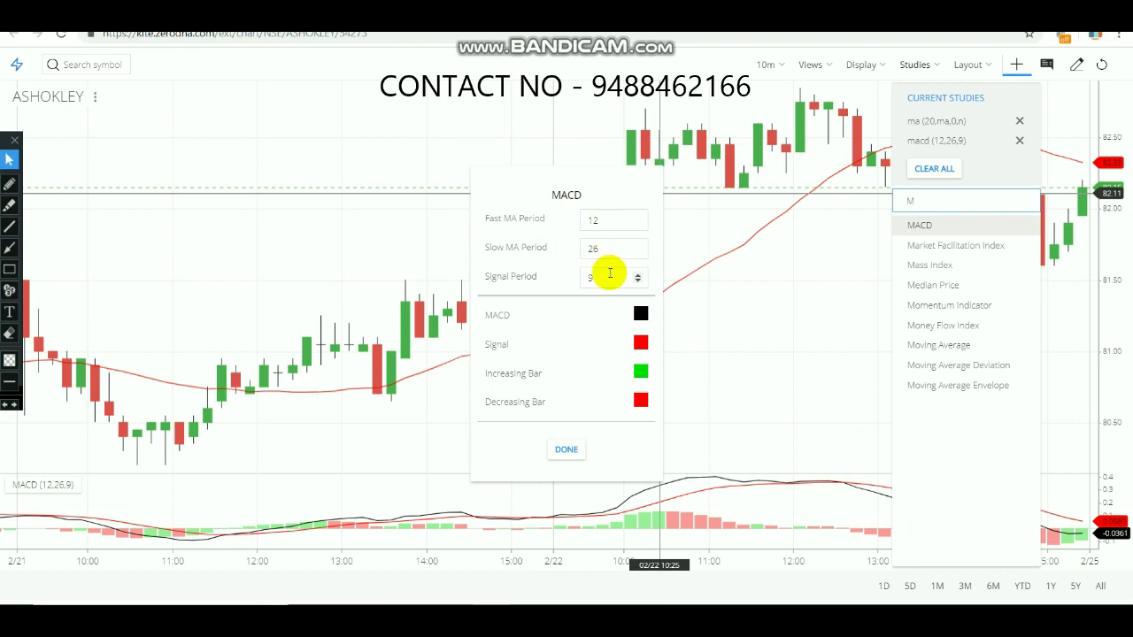
{"action": "double_click", "coordinate": [600, 251]}
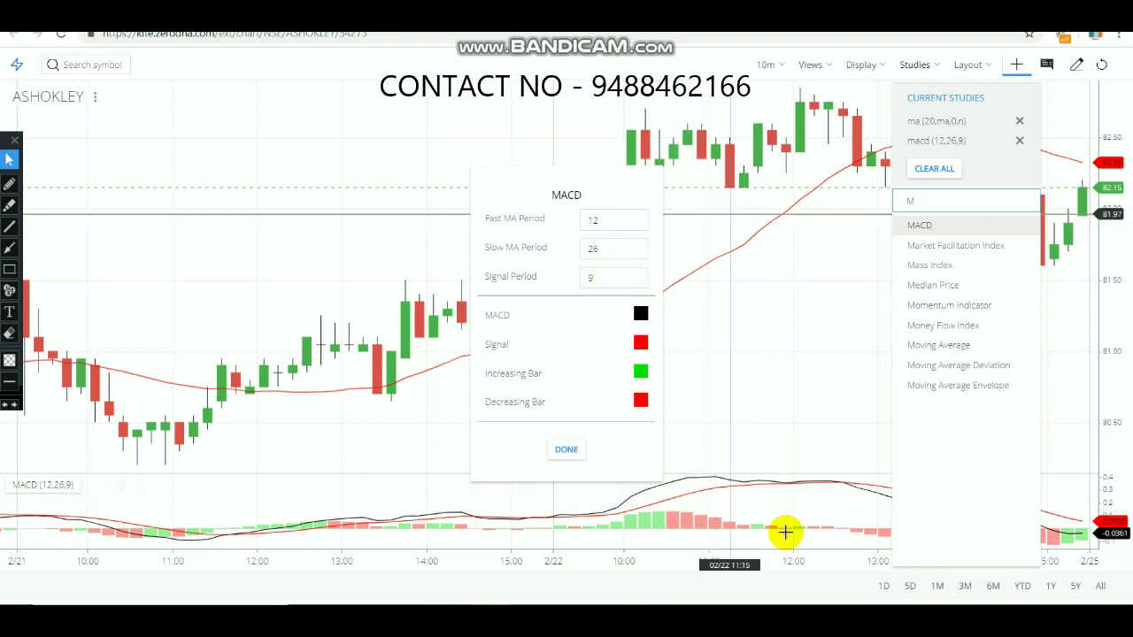
{"action": "left_click", "coordinate": [566, 450]}
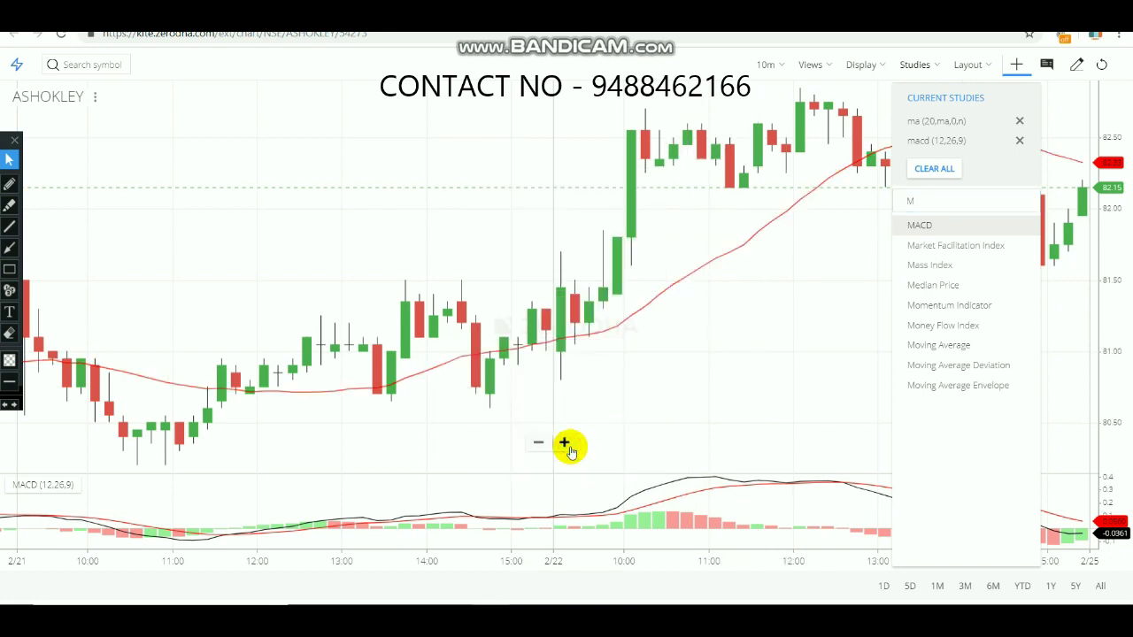
Close the studies list and shift the ASHOKLEY chart left to the latest 2/25 candles
{"action": "left_click", "coordinate": [781, 359]}
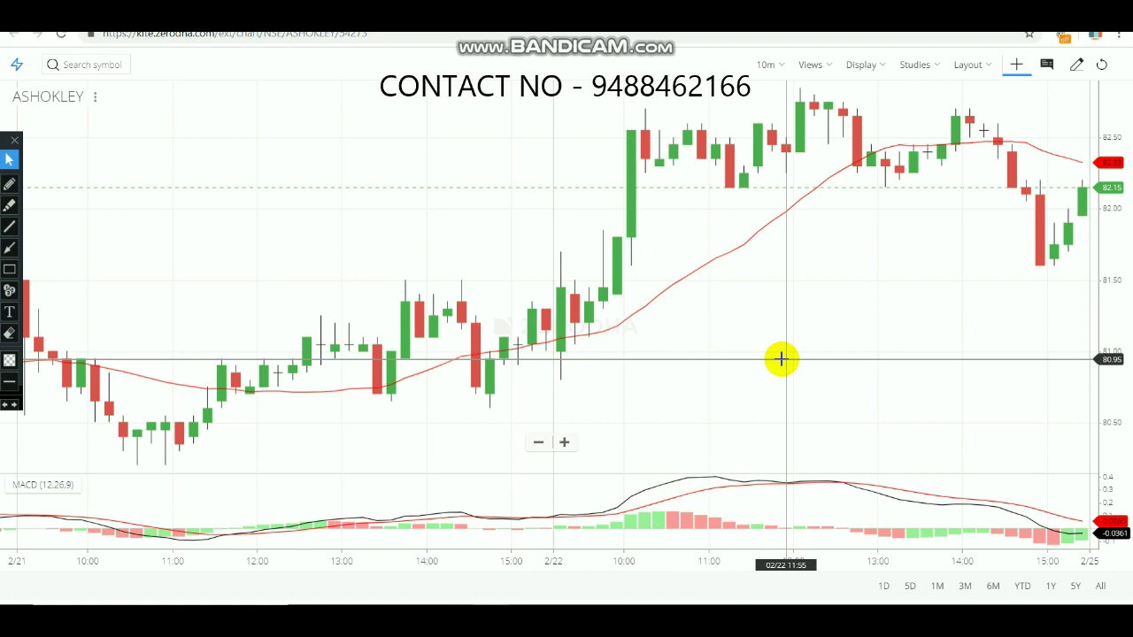
{"action": "left_click_drag", "start_coordinate": [850, 328], "coordinate": [588, 375]}
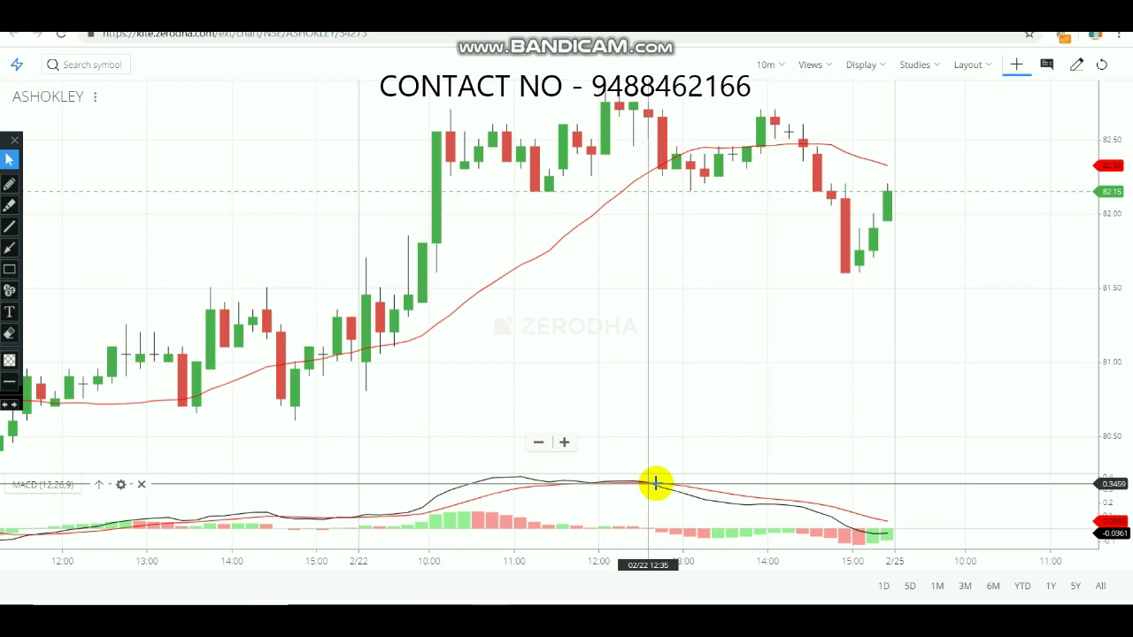
{"action": "left_click_drag", "start_coordinate": [640, 346], "coordinate": [624, 417]}
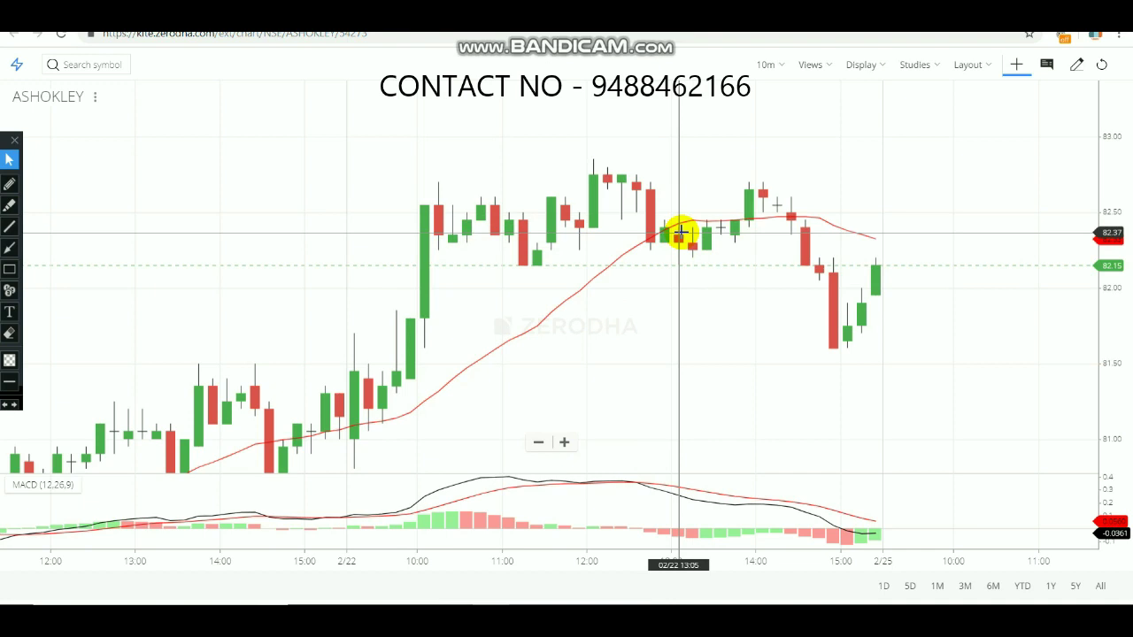
Scroll the ASHOKLEY chart back to show the 2/21 session candles
{"action": "left_click_drag", "start_coordinate": [689, 239], "coordinate": [625, 215]}
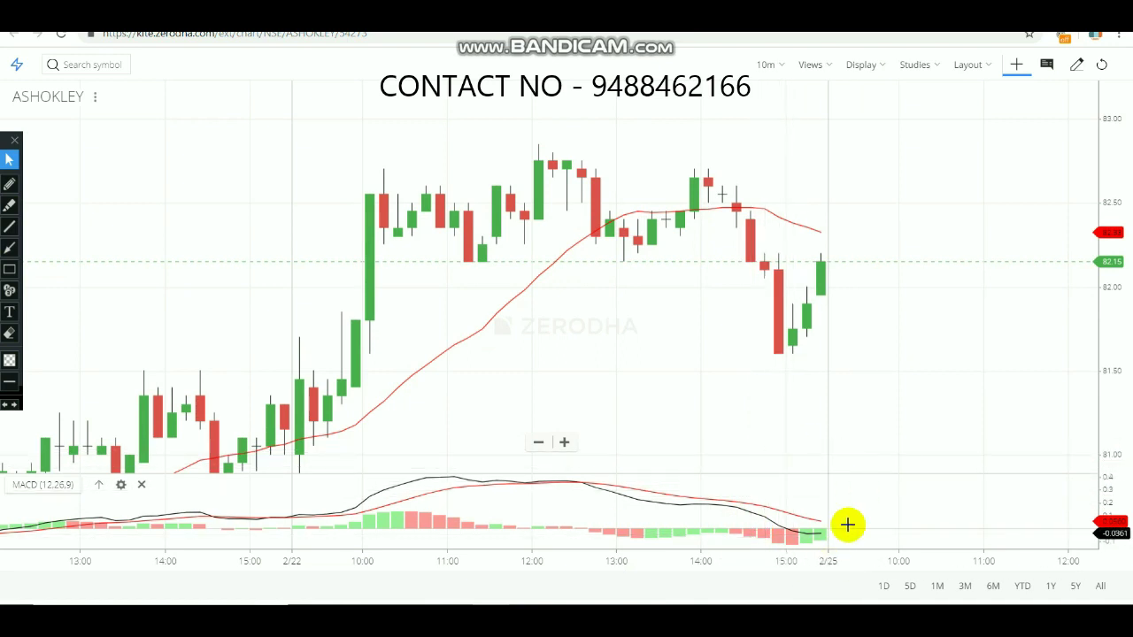
{"action": "left_click_drag", "start_coordinate": [817, 301], "coordinate": [917, 285]}
{"action": "left_click_drag", "start_coordinate": [593, 301], "coordinate": [759, 270]}
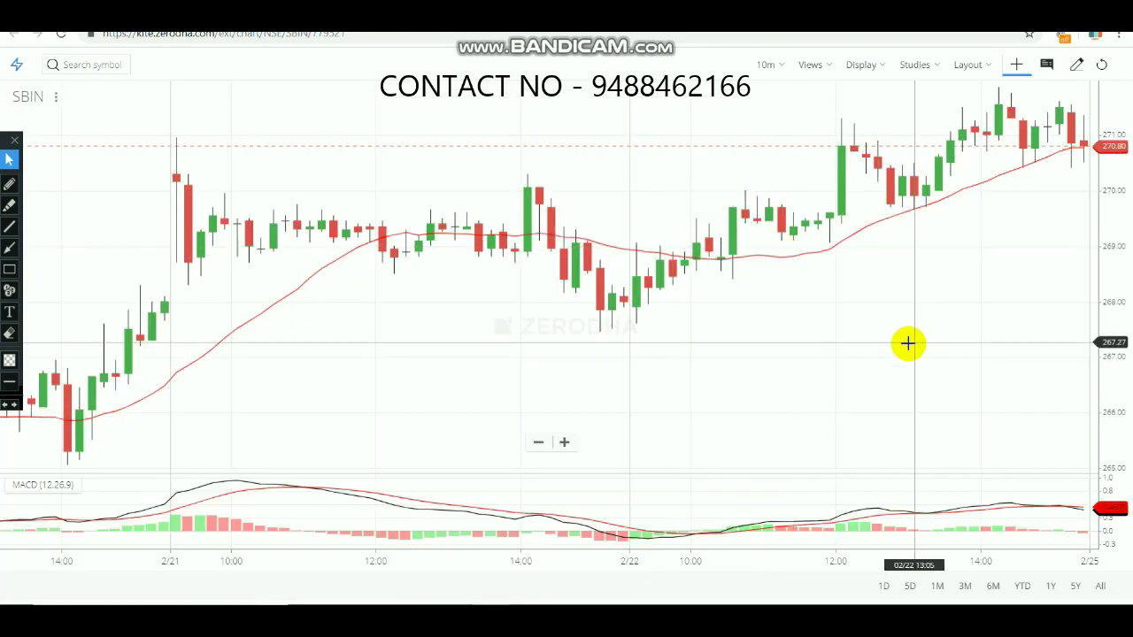
Reposition the SBIN chart, then scroll back to review its 2/21 candles
{"action": "left_click_drag", "start_coordinate": [896, 349], "coordinate": [769, 390]}
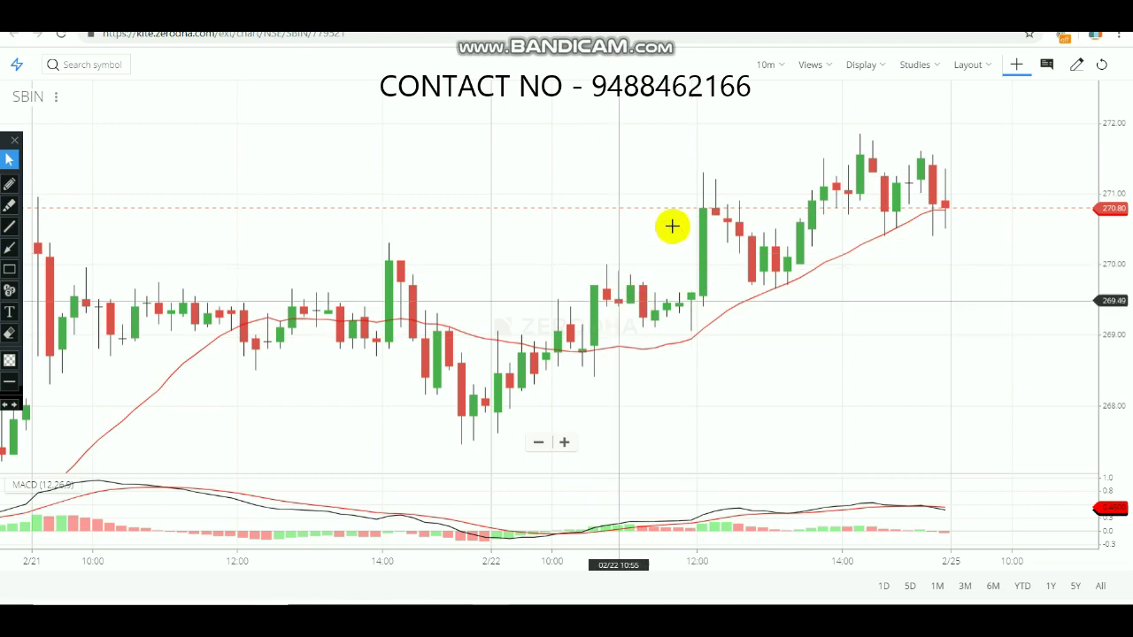
{"action": "left_click_drag", "start_coordinate": [627, 241], "coordinate": [822, 215]}
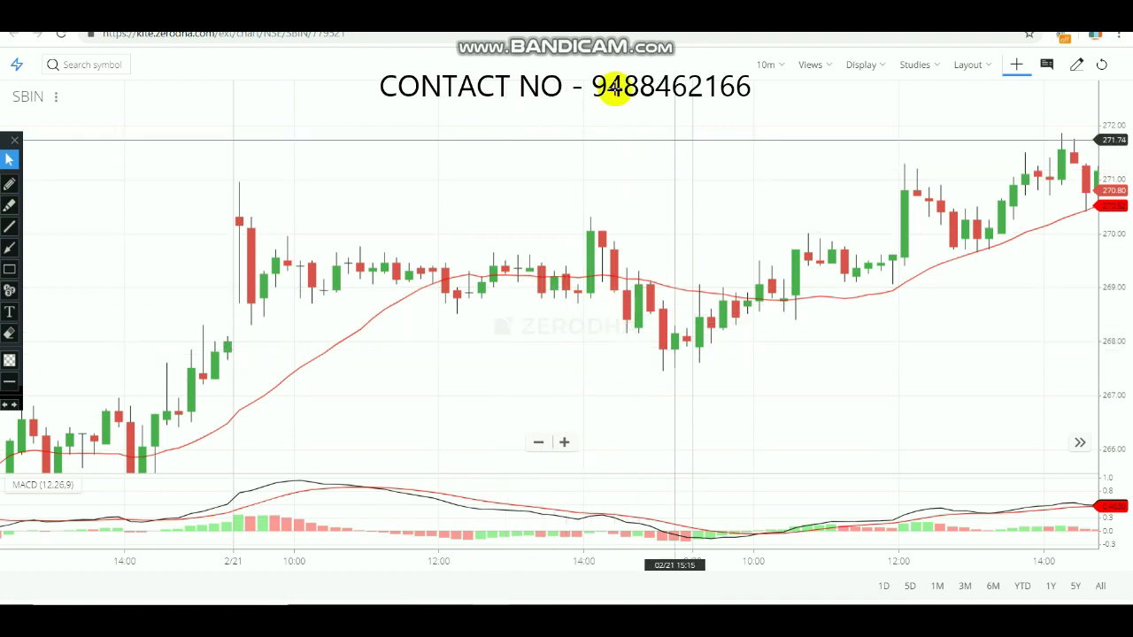
Switch to the MARUTI chart and scroll it to review its 2/21–2/22 candles
{"action": "key", "text": "ctrl+Tab"}
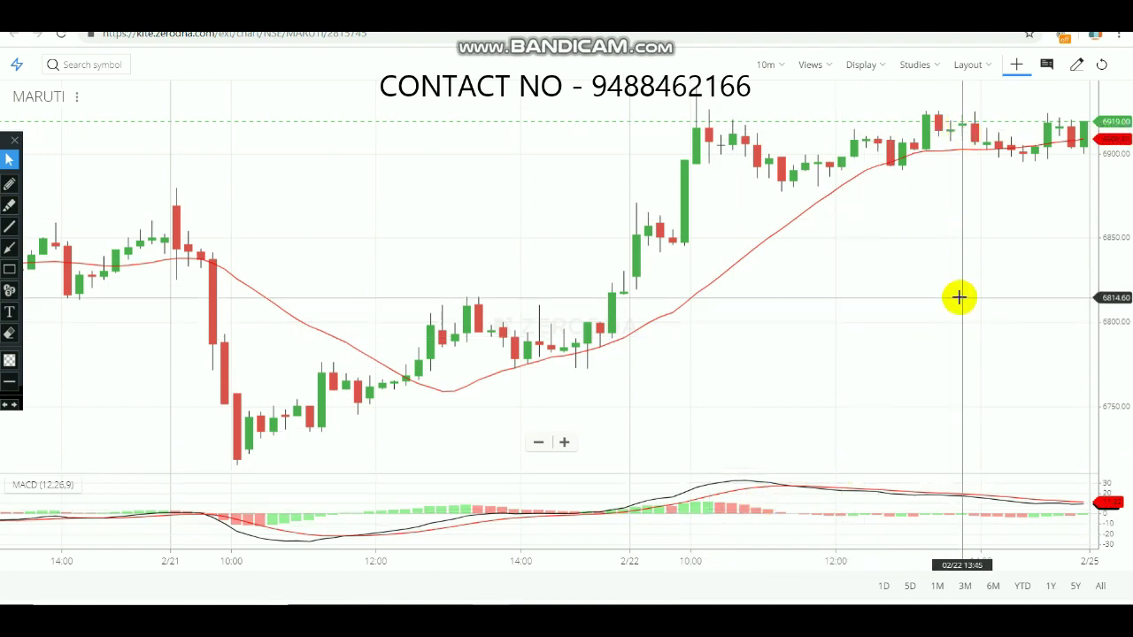
{"action": "left_click_drag", "start_coordinate": [959, 298], "coordinate": [857, 331]}
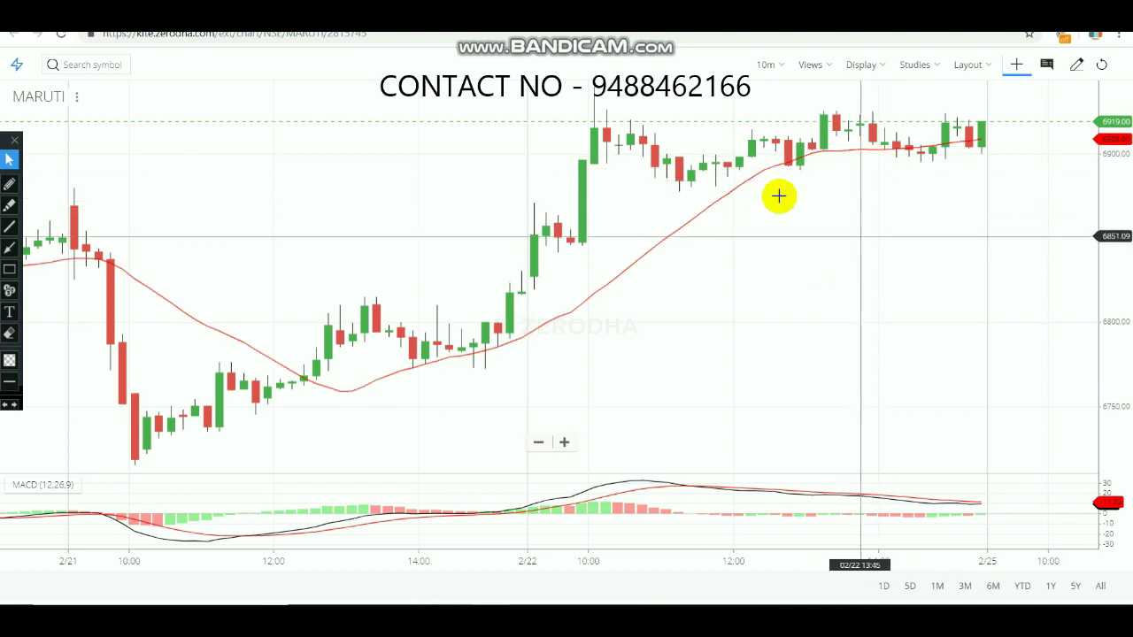
{"action": "left_click_drag", "start_coordinate": [822, 195], "coordinate": [1056, 205]}
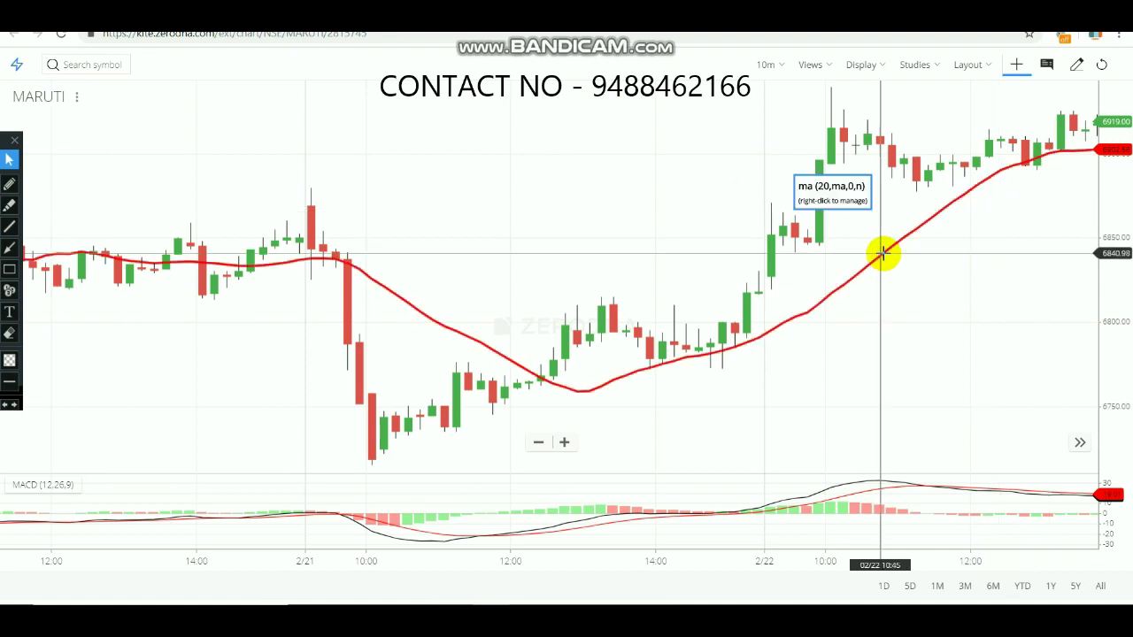